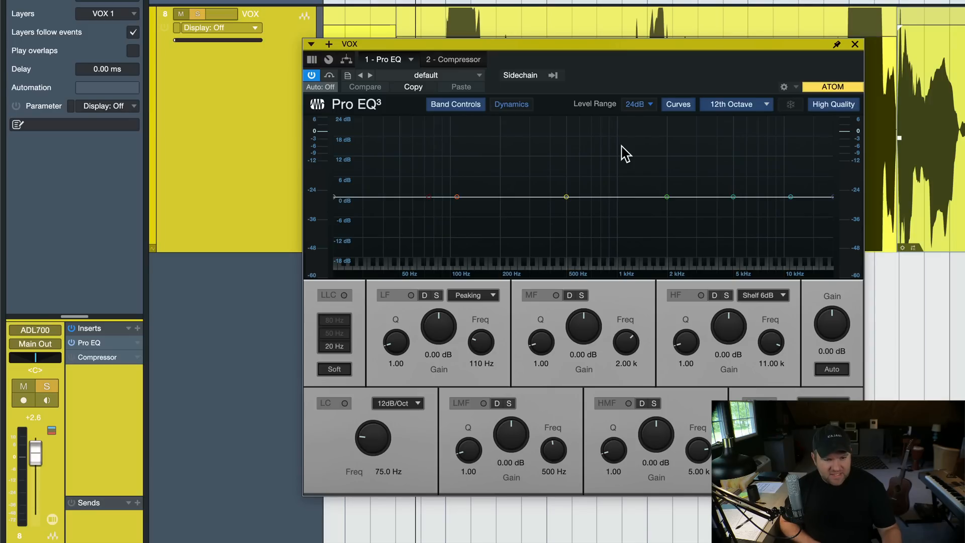
- During playback, enable the VOX Pro EQ's low cut at about 234 Hz and dip the low-mid band about -6.15 dB at 278 Hz
key(space)
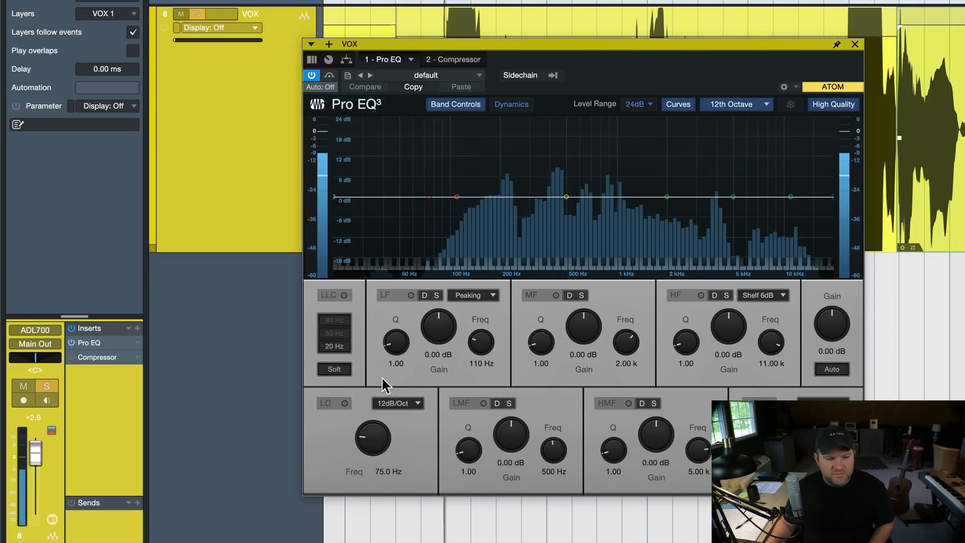
click(344, 403)
drag(378, 438, 377, 405)
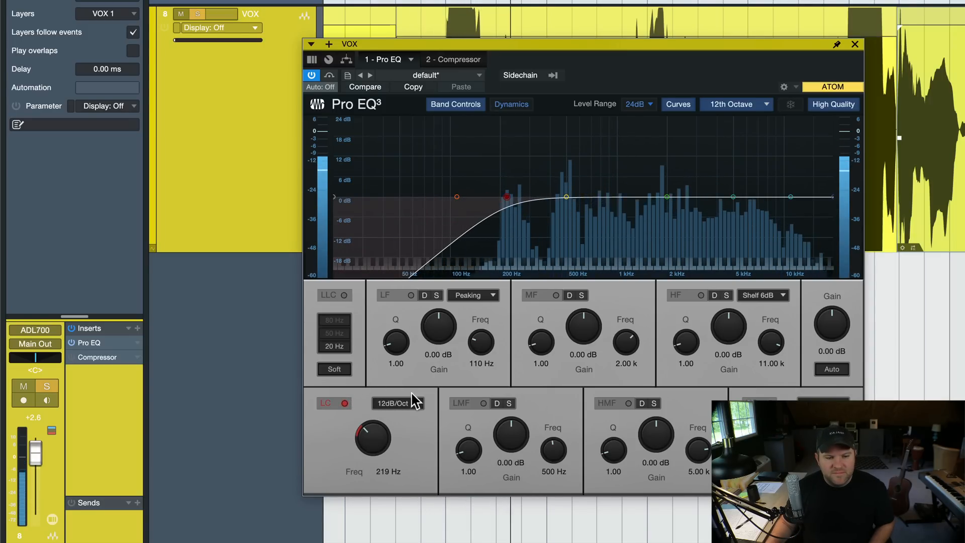
drag(562, 196, 524, 218)
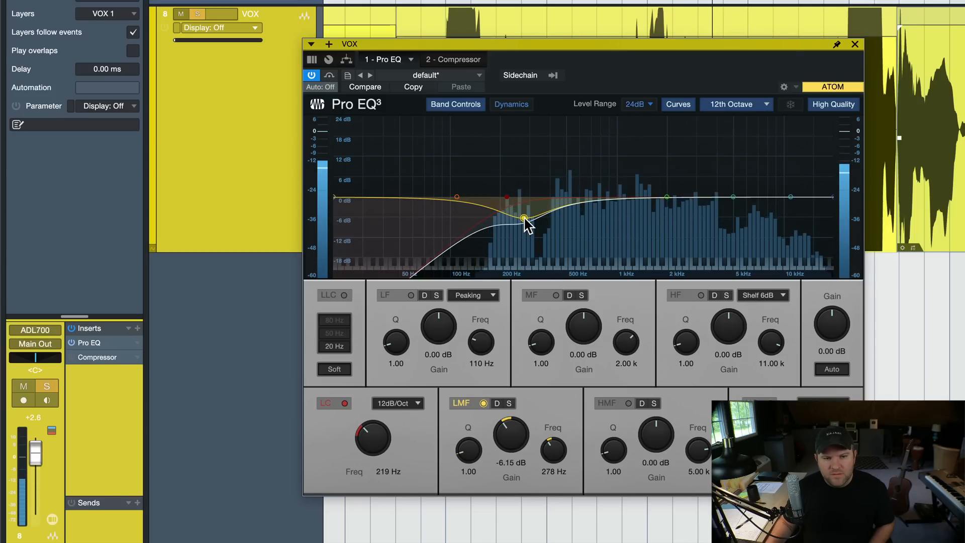
drag(384, 446, 381, 441)
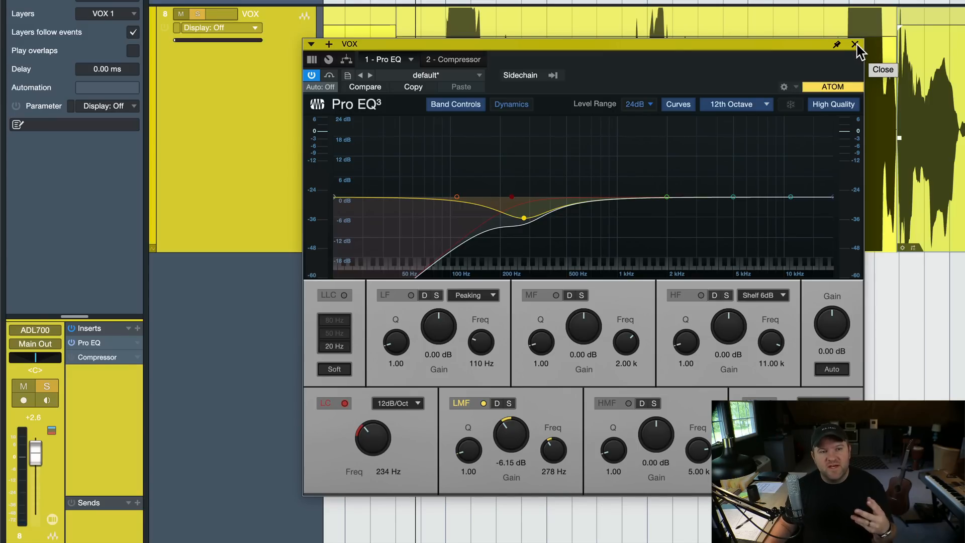
- Turn on the VOX Compressor, set its threshold to about -36.4 dB and makeup gain to about 13.2 dB, and audition the vocal
click(454, 62)
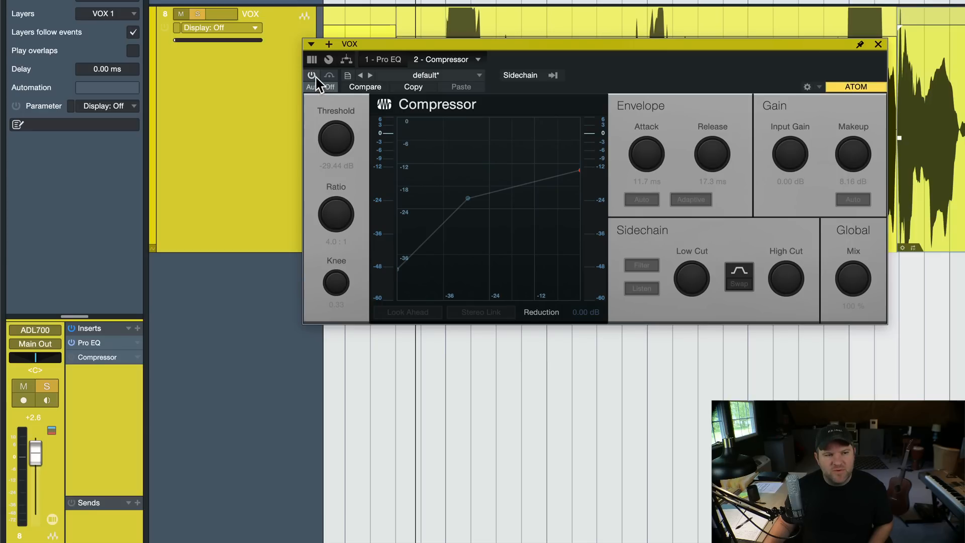
click(312, 75)
key(space)
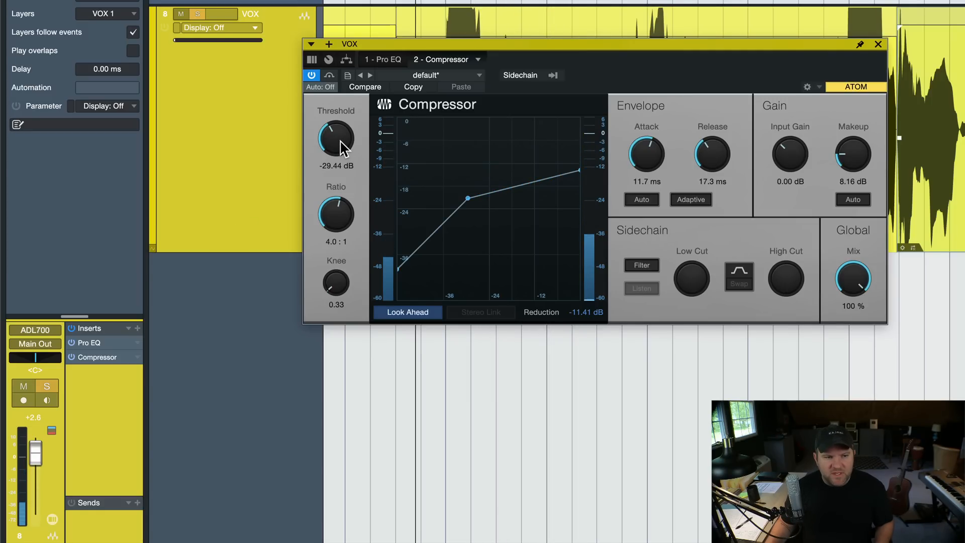
drag(340, 141, 340, 147)
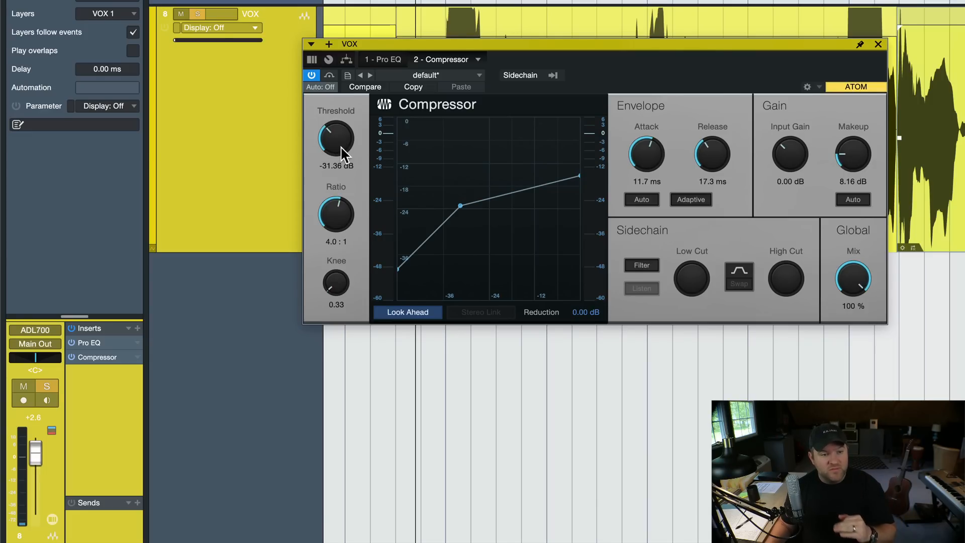
drag(340, 147, 339, 154)
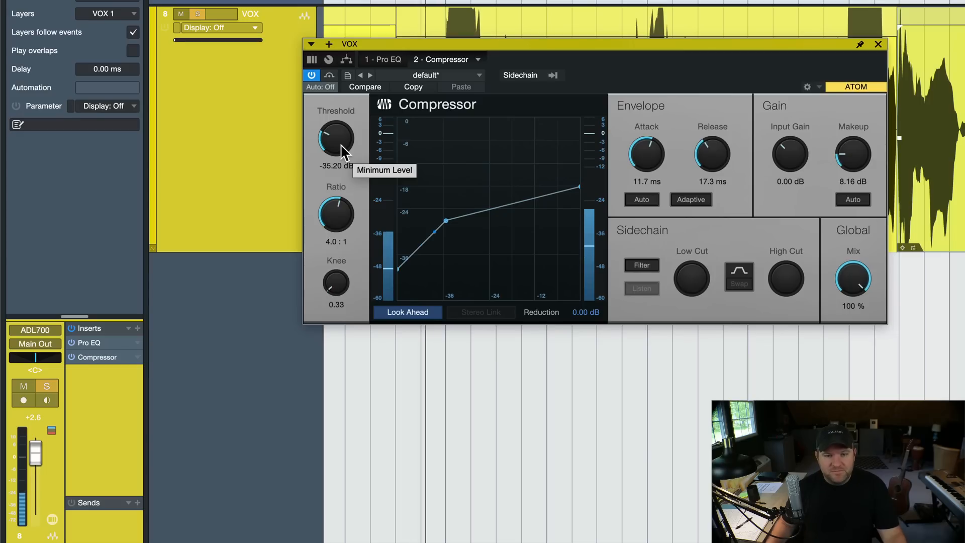
drag(341, 151, 338, 145)
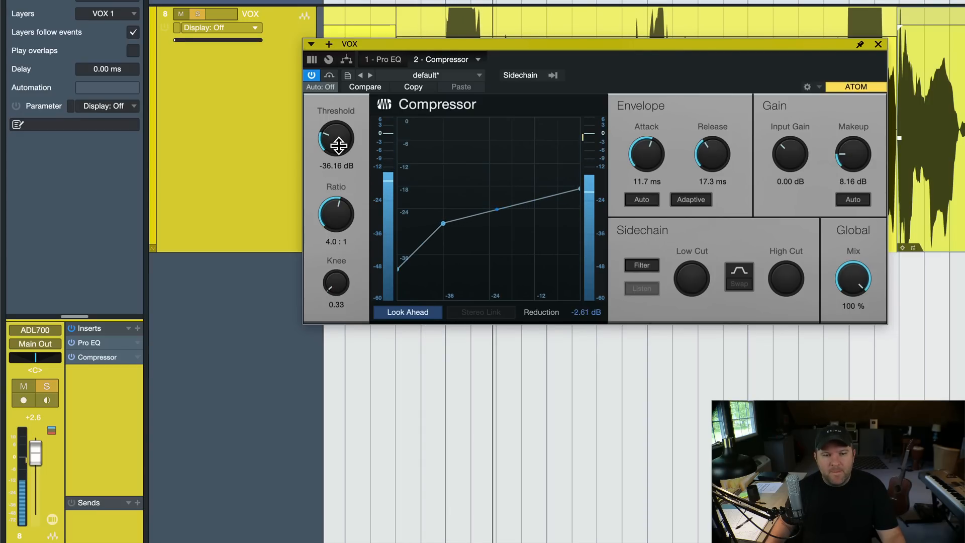
drag(842, 154, 841, 141)
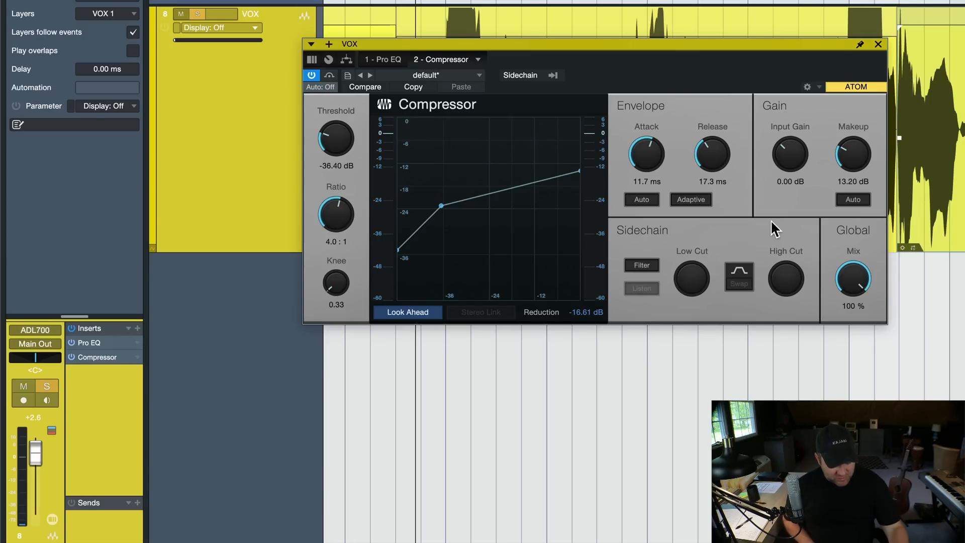
key(space)
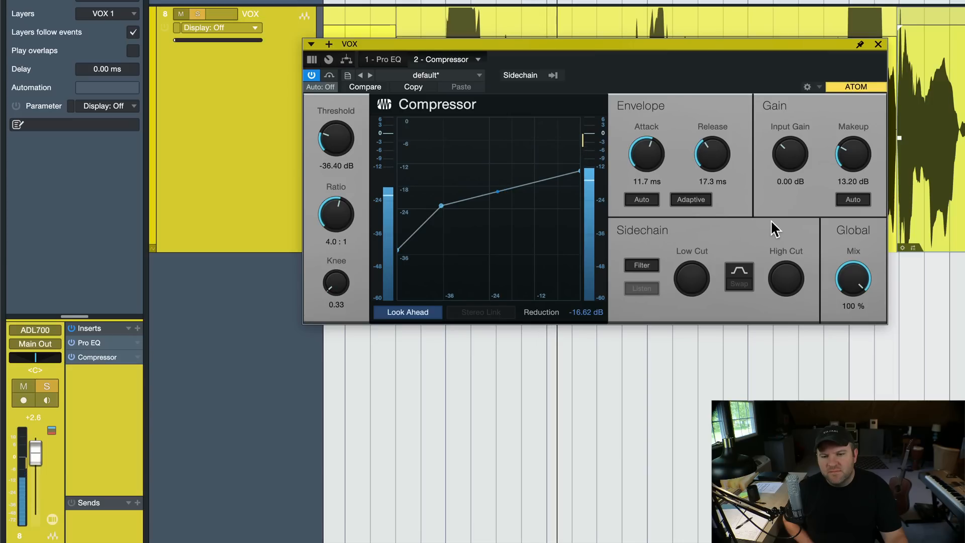
key(space)
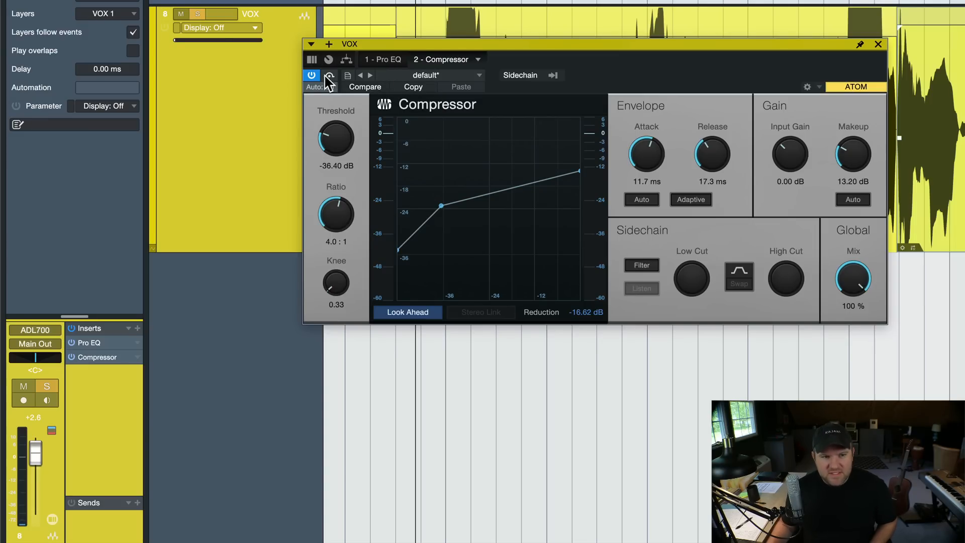
- Move the Compressor ahead of Pro EQ and set its threshold to about -31.6 dB and makeup gain to about 11.28 dB
drag(382, 64, 490, 63)
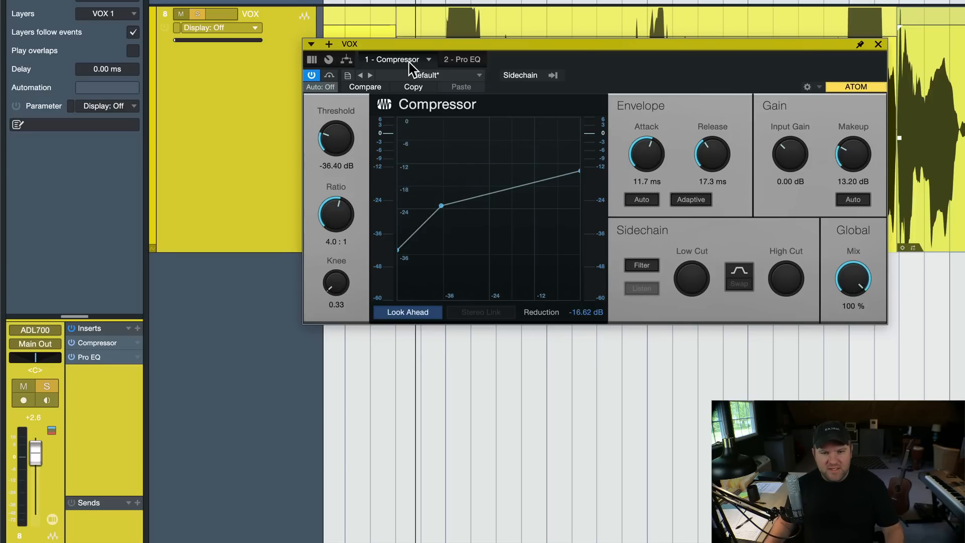
drag(337, 144, 335, 139)
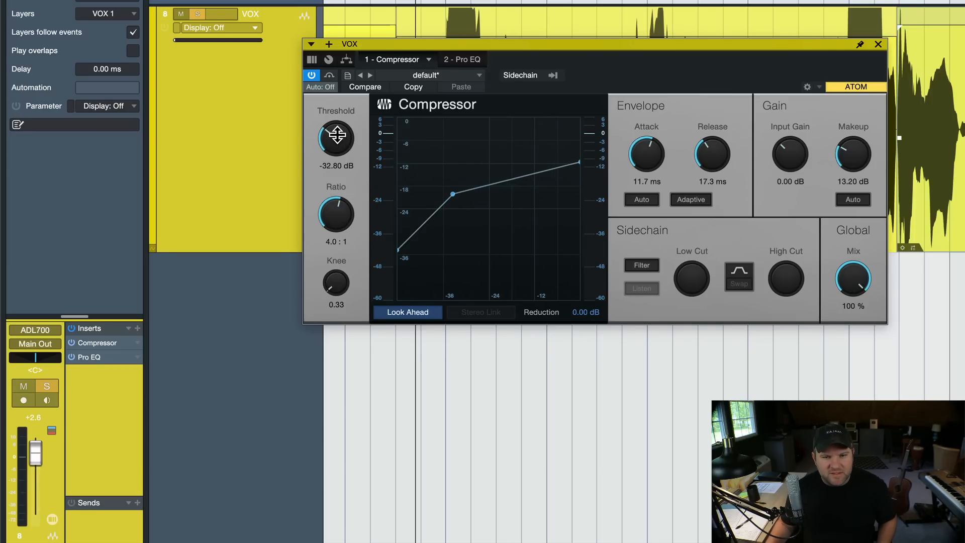
drag(858, 156, 857, 156)
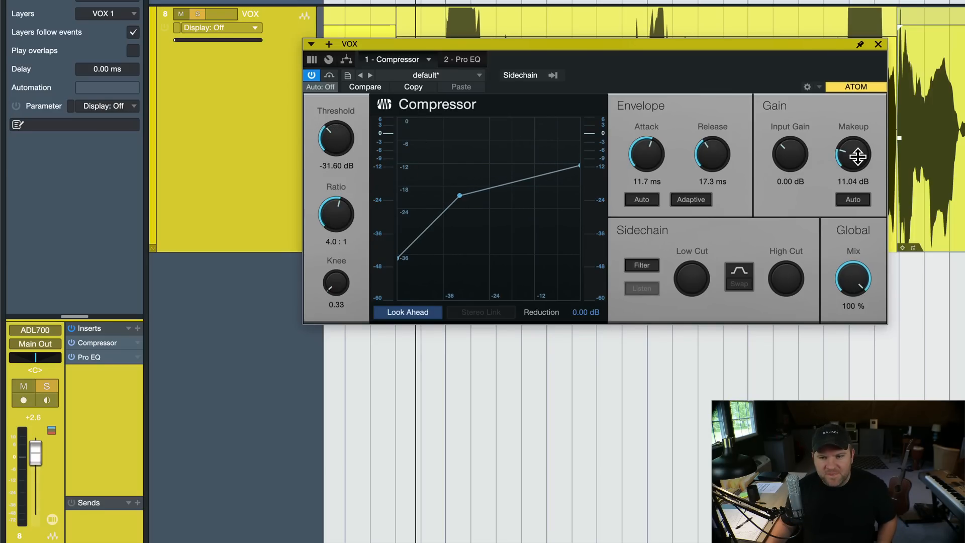
key(space)
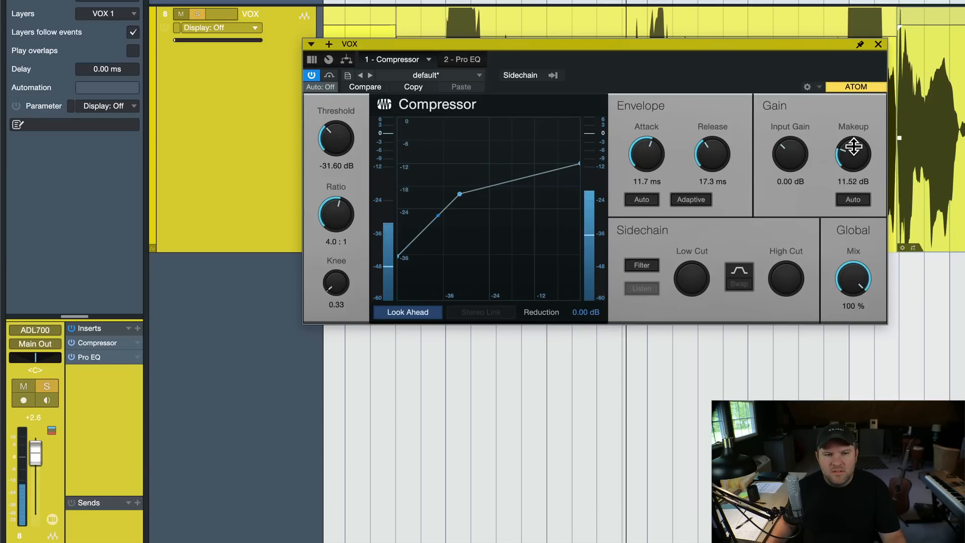
drag(858, 156, 853, 147)
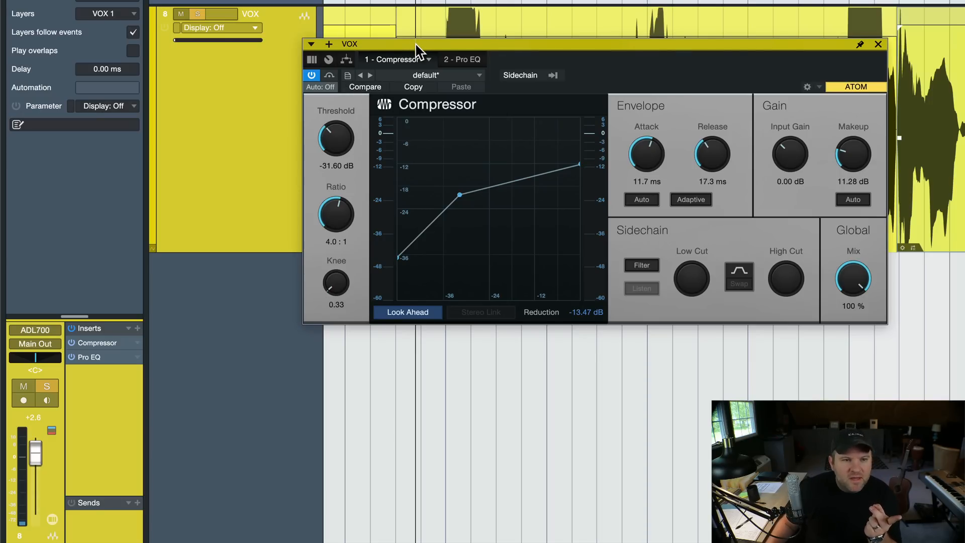
- Set Pro EQ's low cut to about 130 Hz and, during playback, its low-mid band to about -5.16 dB at 289 Hz
click(478, 60)
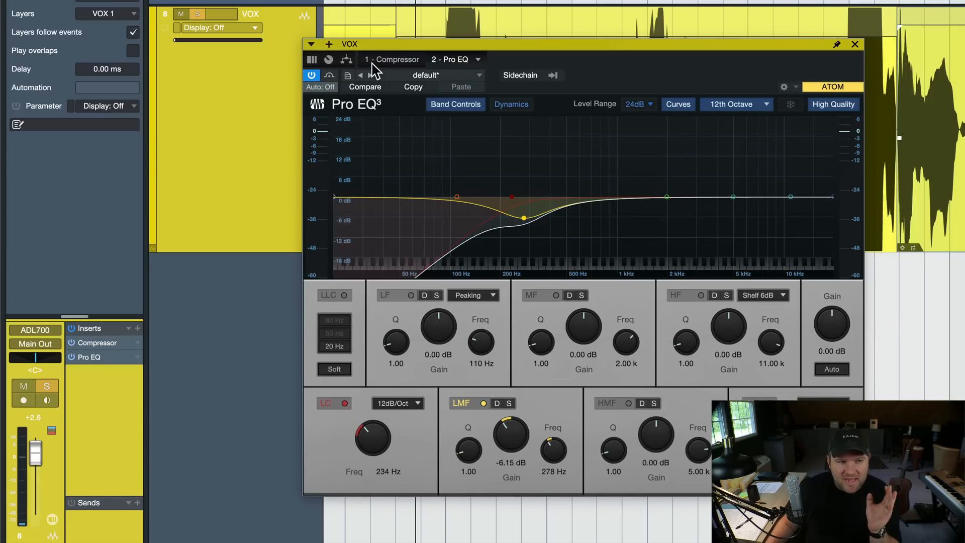
click(305, 74)
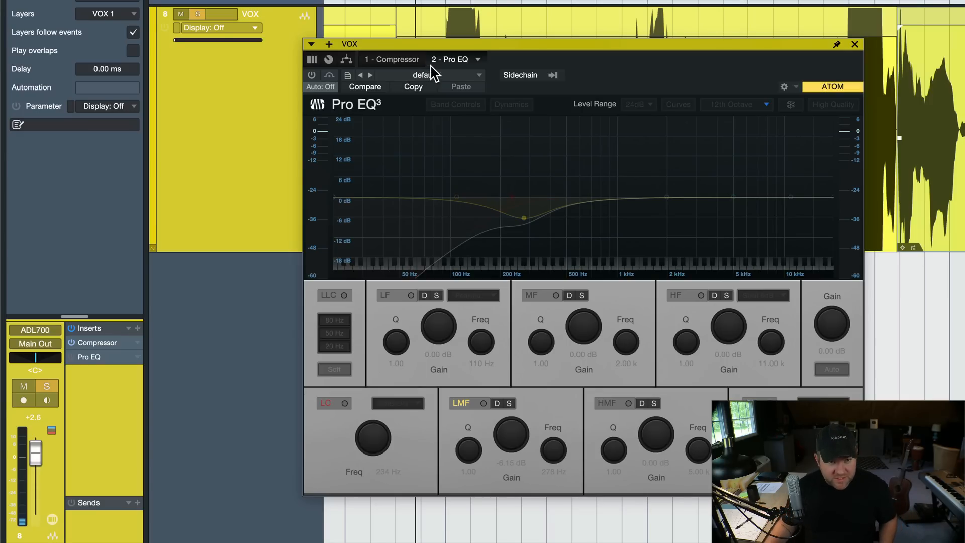
click(312, 75)
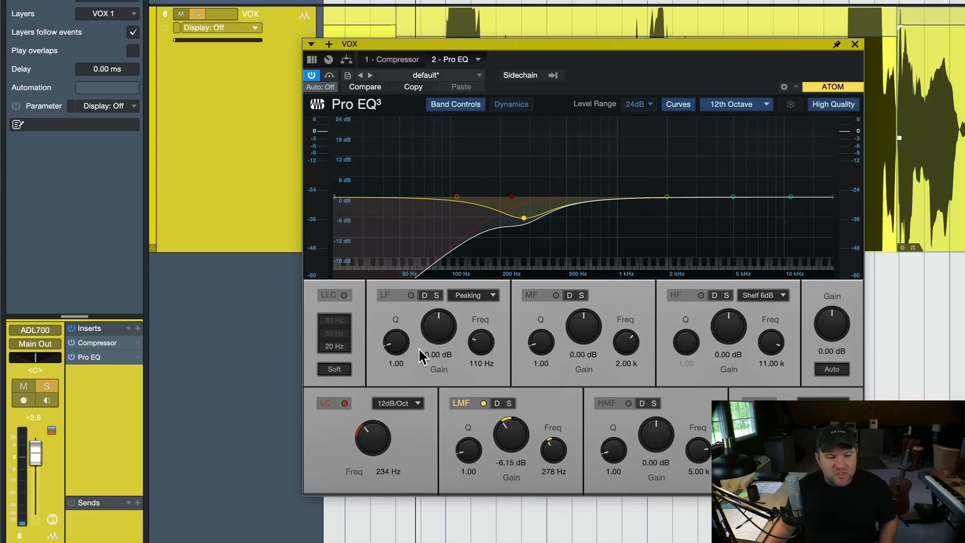
drag(372, 436, 372, 447)
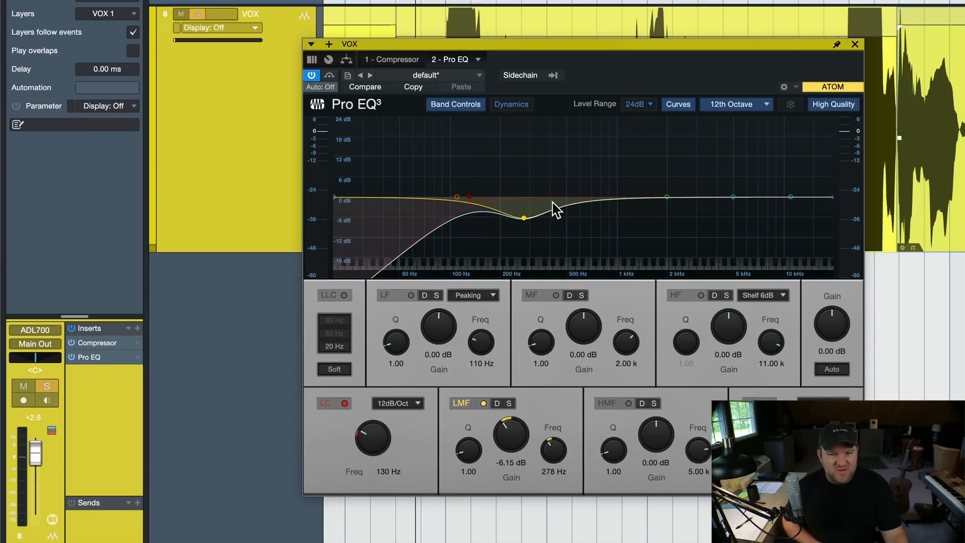
key(space)
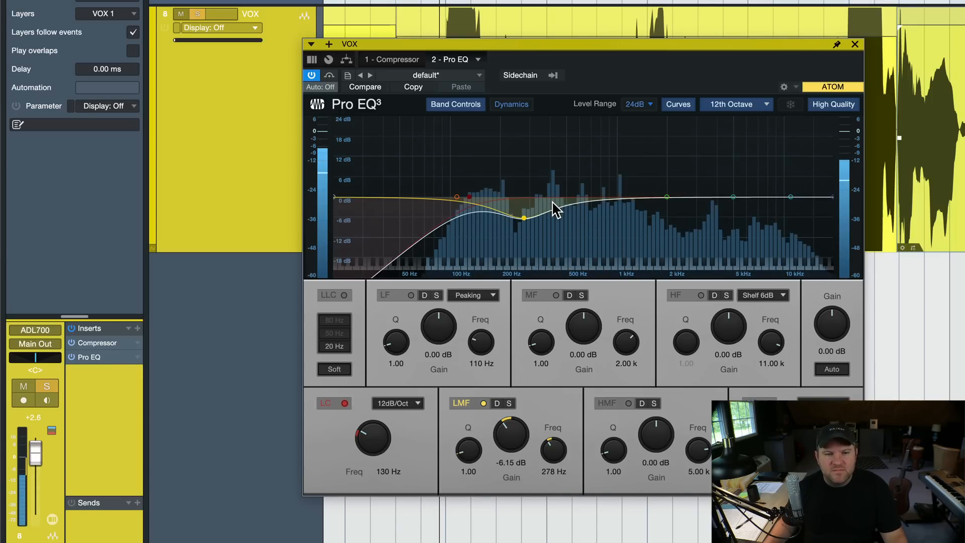
drag(523, 217, 527, 215)
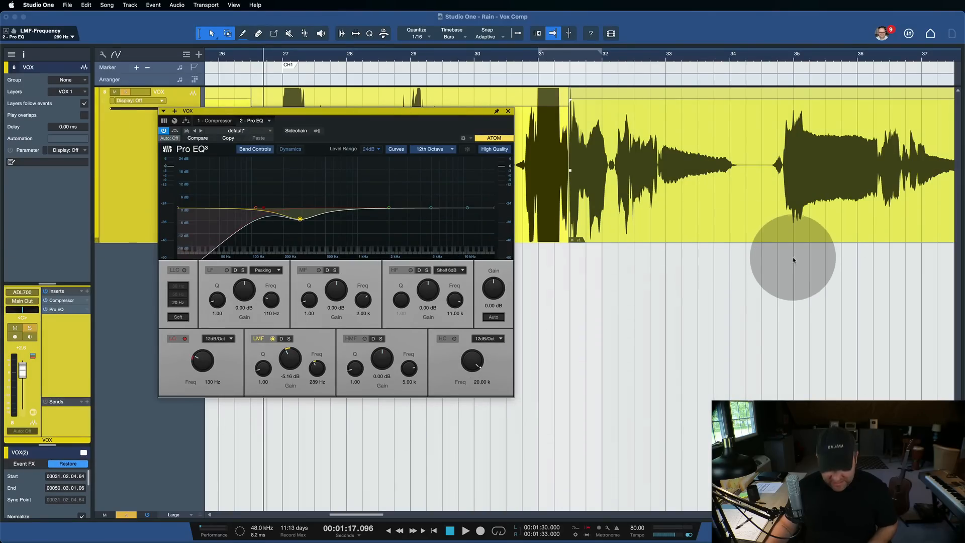
- Insert a De-Esser after Pro EQ on the VOX track and set its frequency to about 6.68 kHz
key(F5)
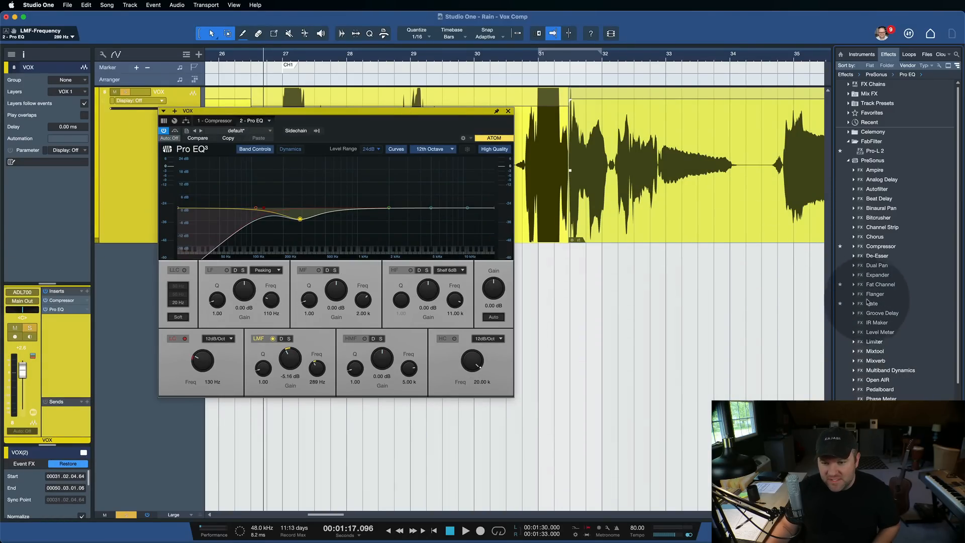
drag(878, 256, 290, 124)
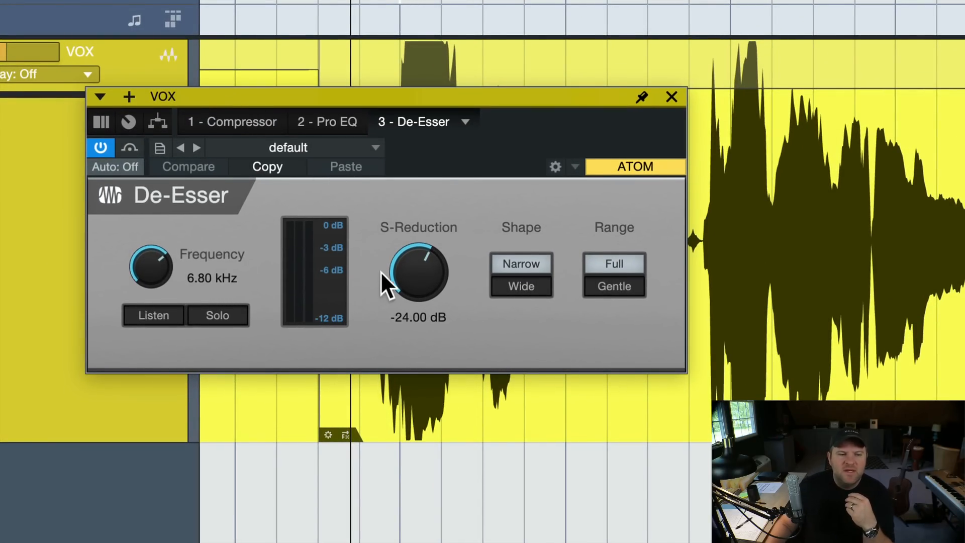
mouse_move(149, 261)
mouse_down()
mouse_move(149, 287)
mouse_move(150, 265)
mouse_up()
drag(152, 254, 151, 266)
- Adjust the De-Esser's S-Reduction to about -18.6 dB while auditioning the vocal
drag(416, 287, 423, 196)
drag(415, 266, 415, 300)
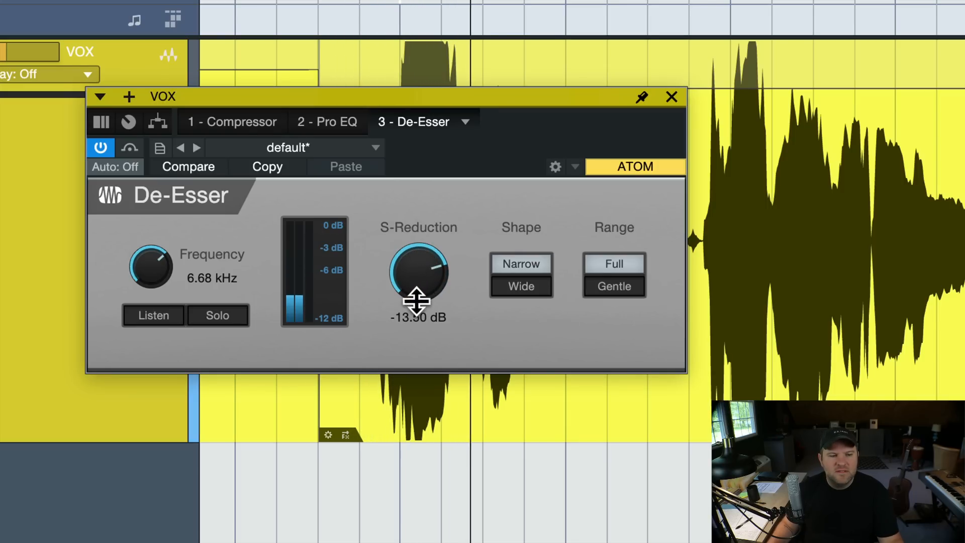
drag(415, 258, 416, 282)
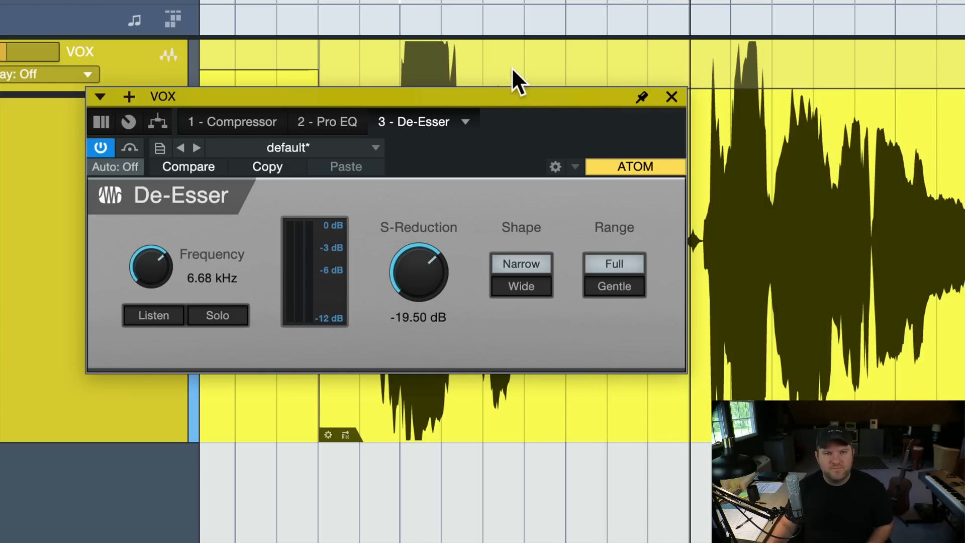
click(513, 26)
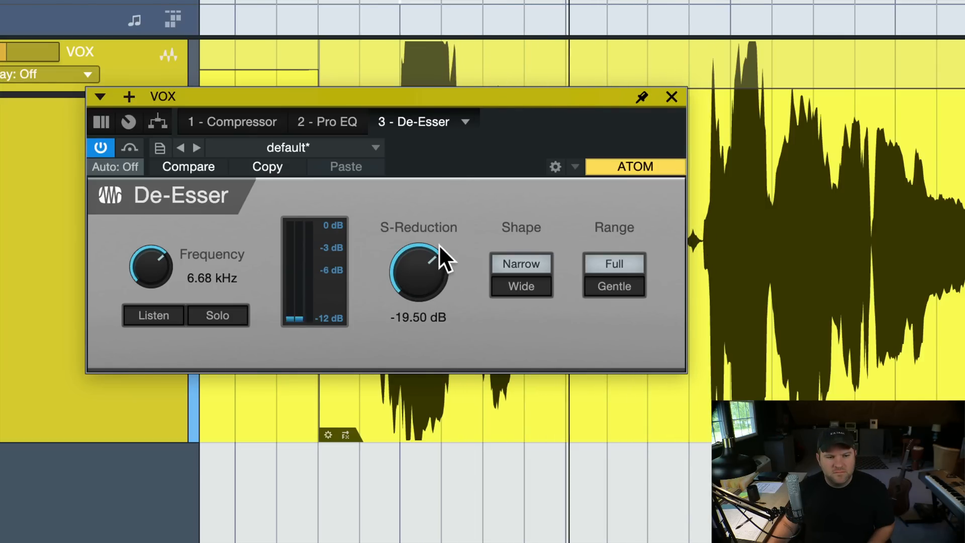
drag(437, 244, 434, 257)
key(space)
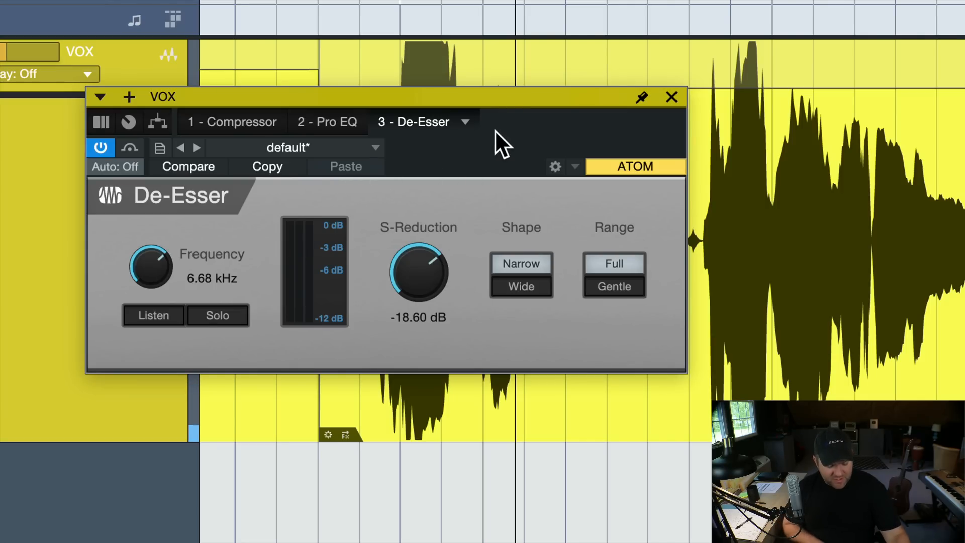
- Audition the vocal passage through the De-Esser from an earlier point and lower its S-Reduction to -60 dB
key(space)
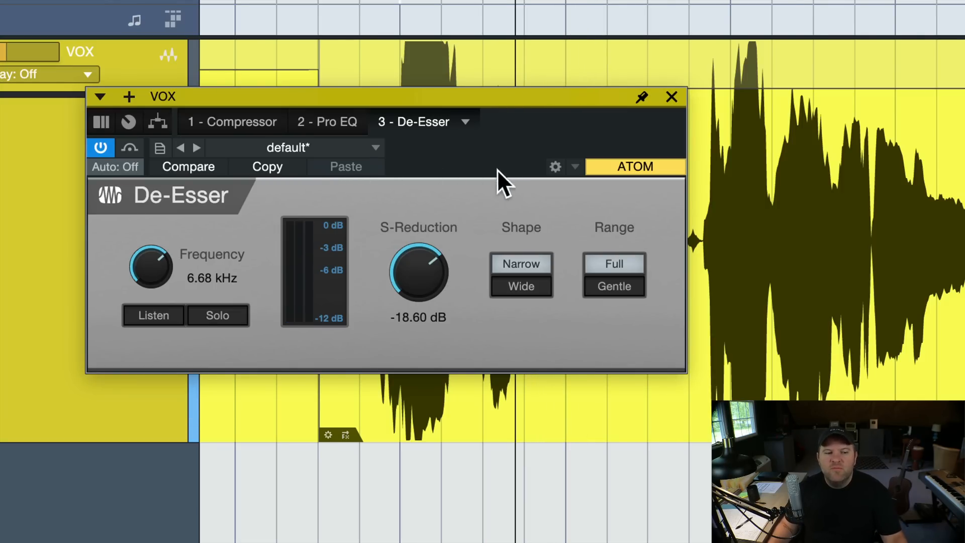
click(426, 60)
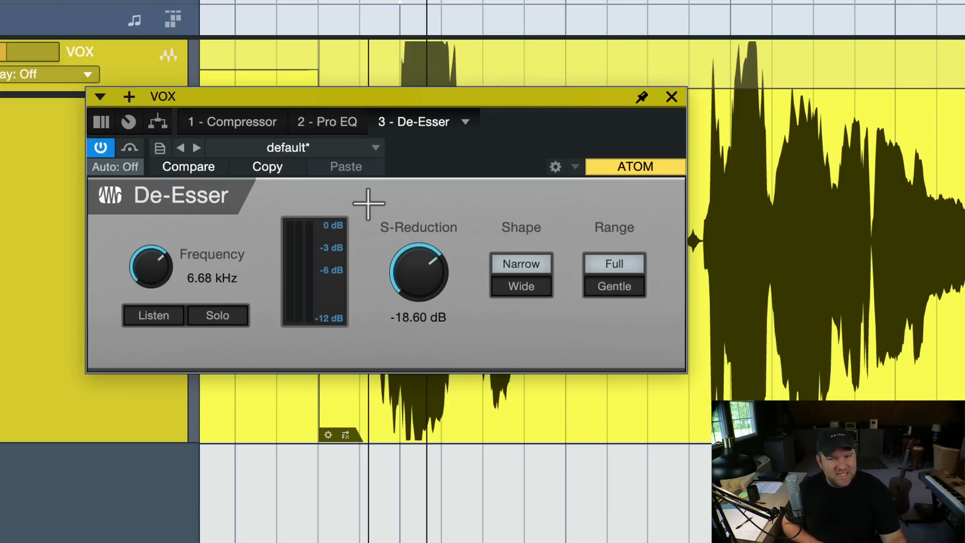
key(space)
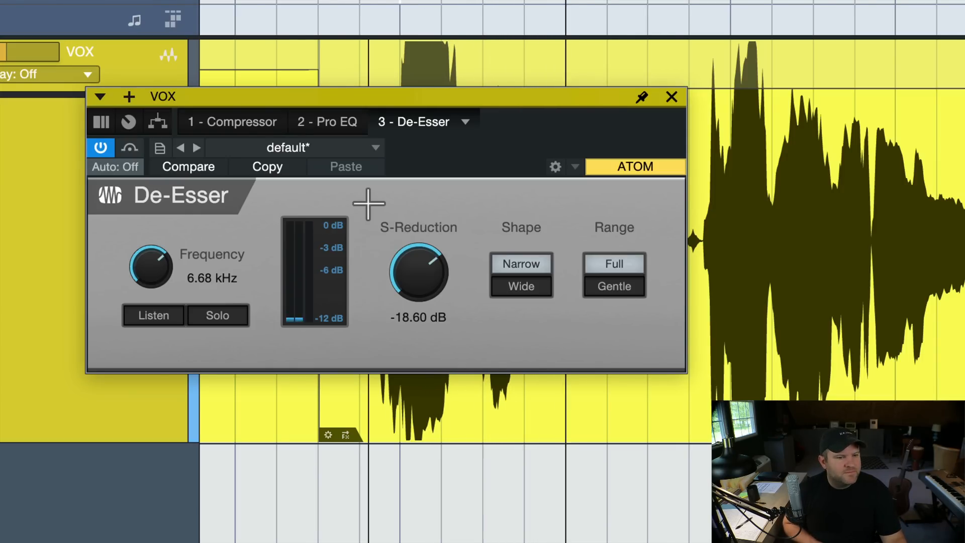
key(space)
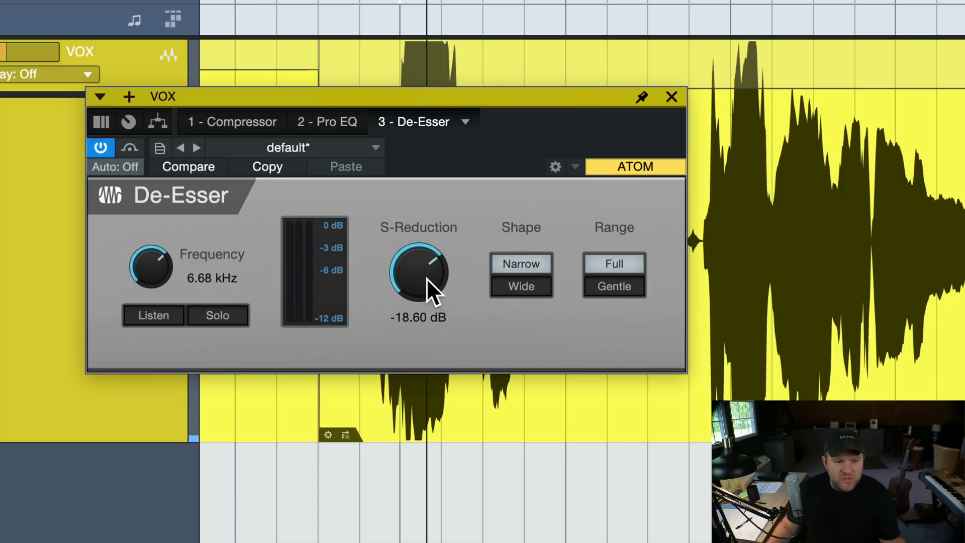
drag(426, 278, 417, 348)
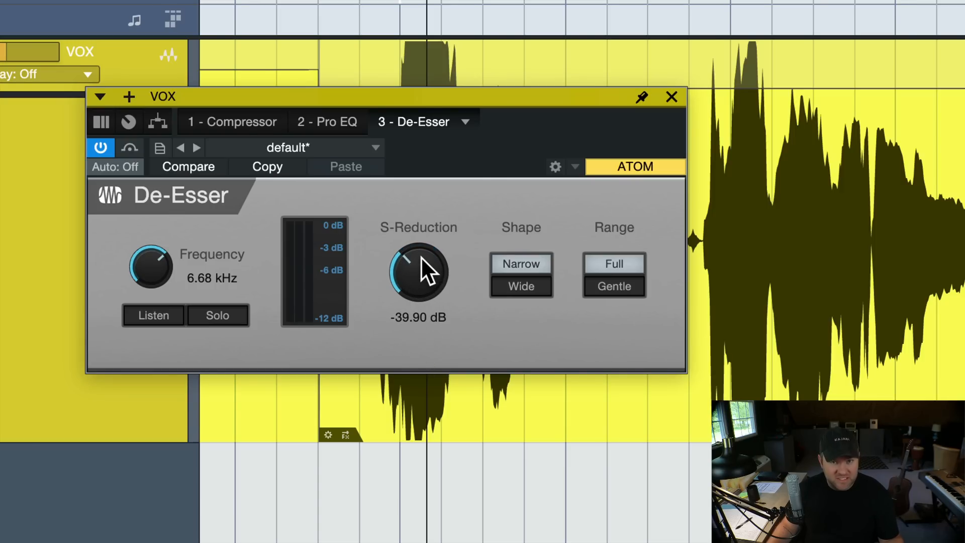
drag(421, 259, 410, 346)
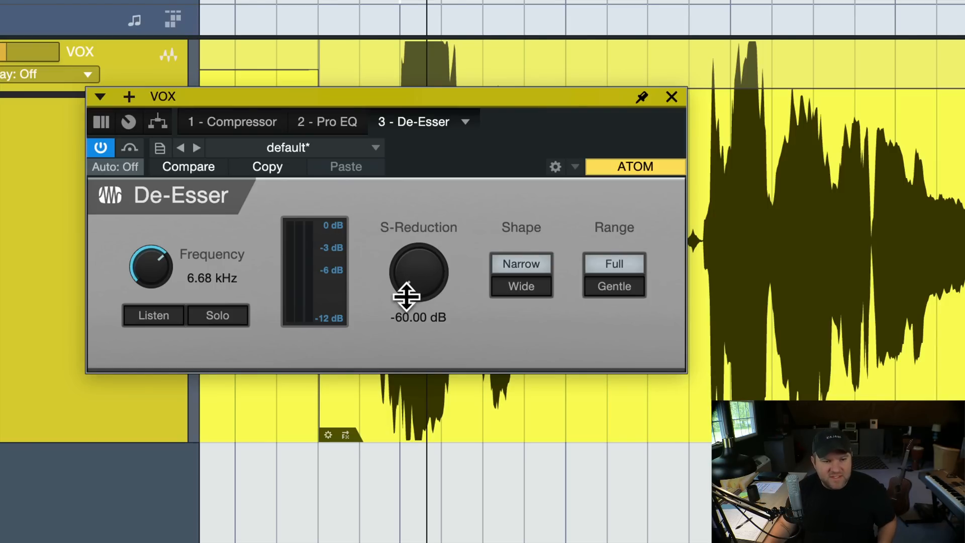
- Loop the short vocal section just before bar 28 and, during playback, set the De-Esser's S-Reduction to about -26.4 dB
drag(408, 274, 397, 322)
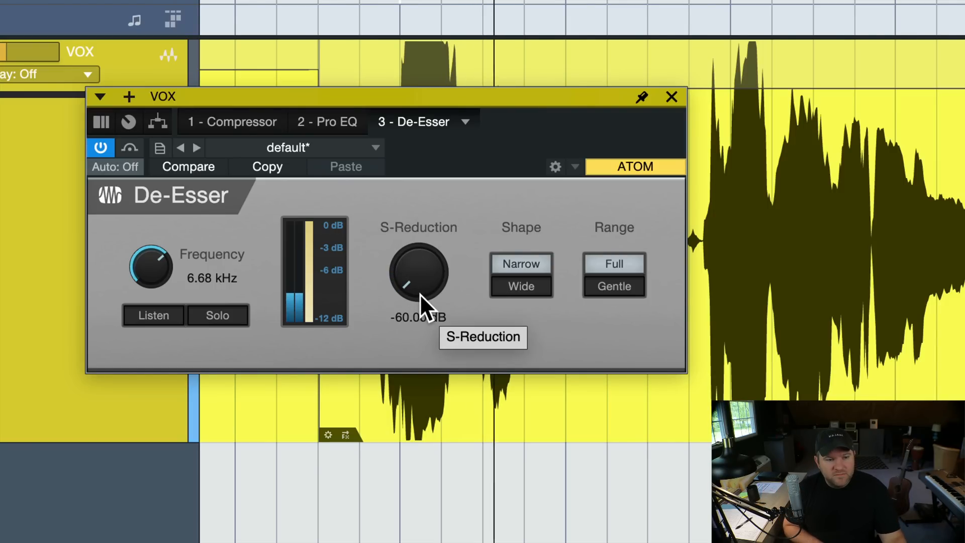
key(space)
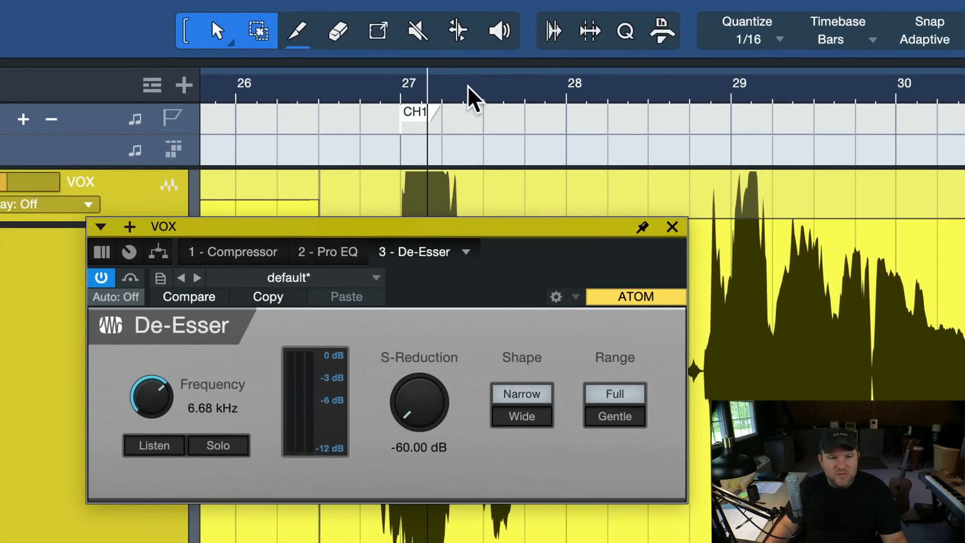
mouse_move(467, 95)
mouse_down()
mouse_move(470, 71)
mouse_move(506, 75)
mouse_up()
key(space)
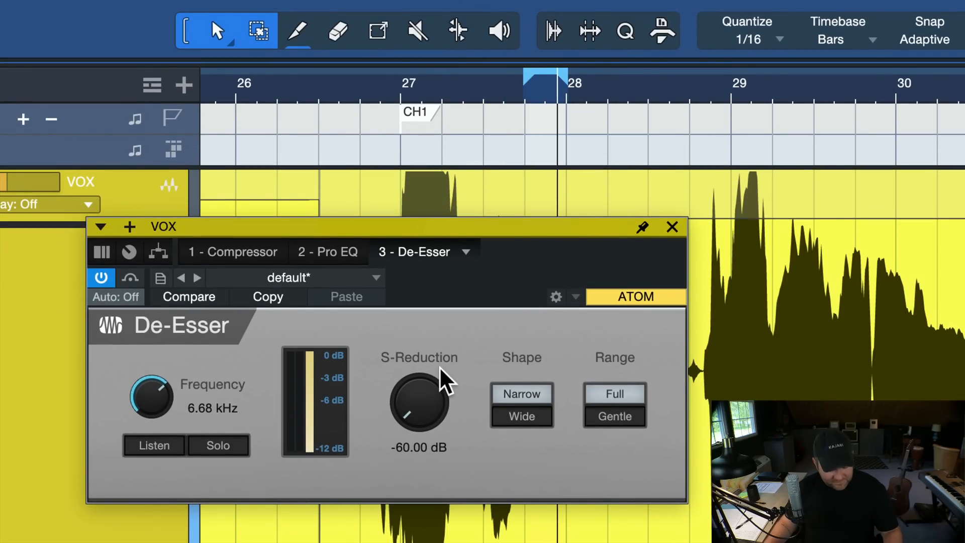
mouse_move(427, 405)
mouse_down()
mouse_move(428, 297)
mouse_move(424, 394)
mouse_move(424, 351)
mouse_move(420, 382)
mouse_move(420, 373)
mouse_up()
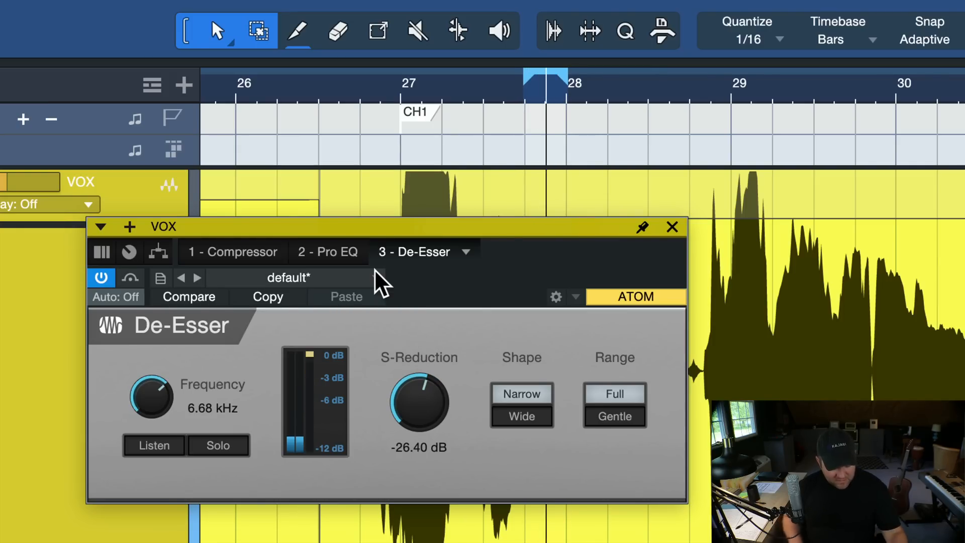
key(space)
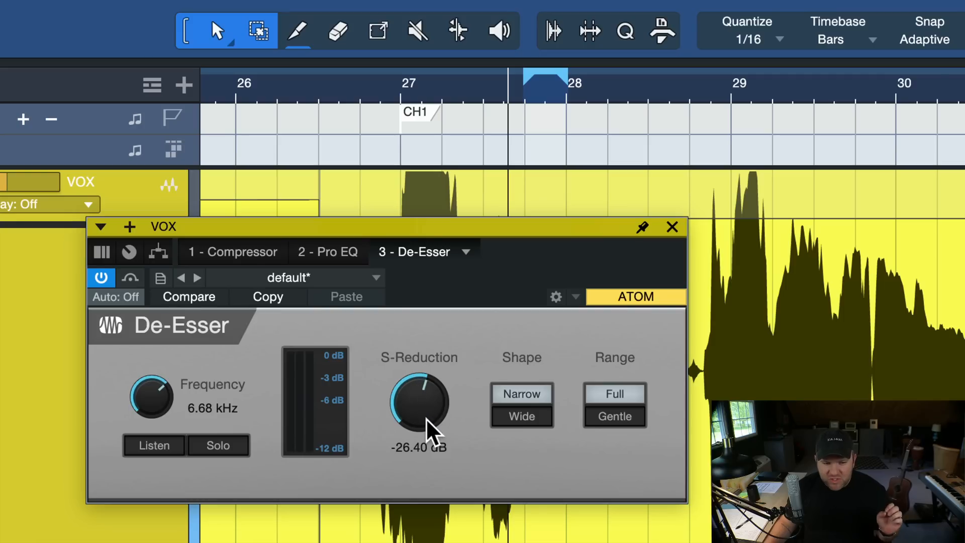
- Audition the looped section with the De-Esser's S-Reduction at about -32.7 dB, and settle it at about -24.3 dB
drag(413, 400, 411, 424)
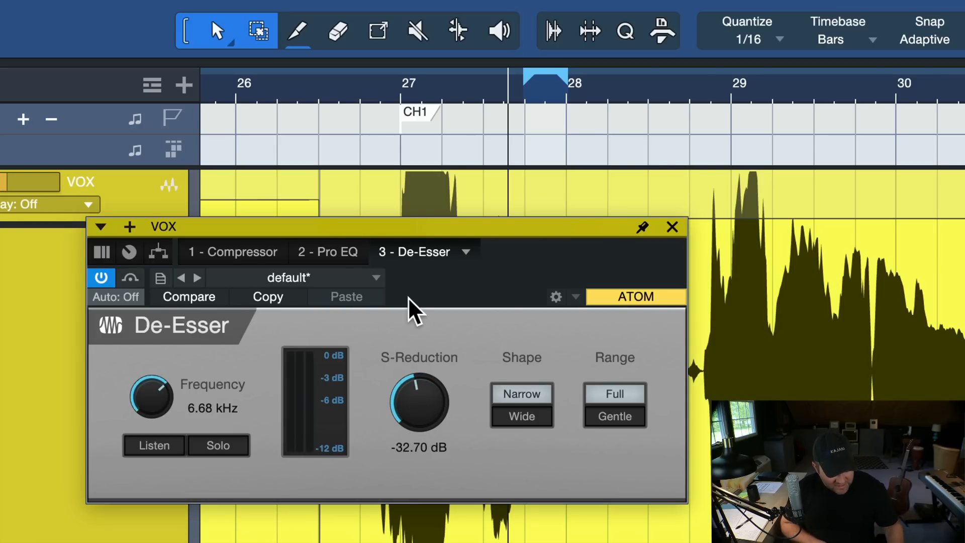
key(space)
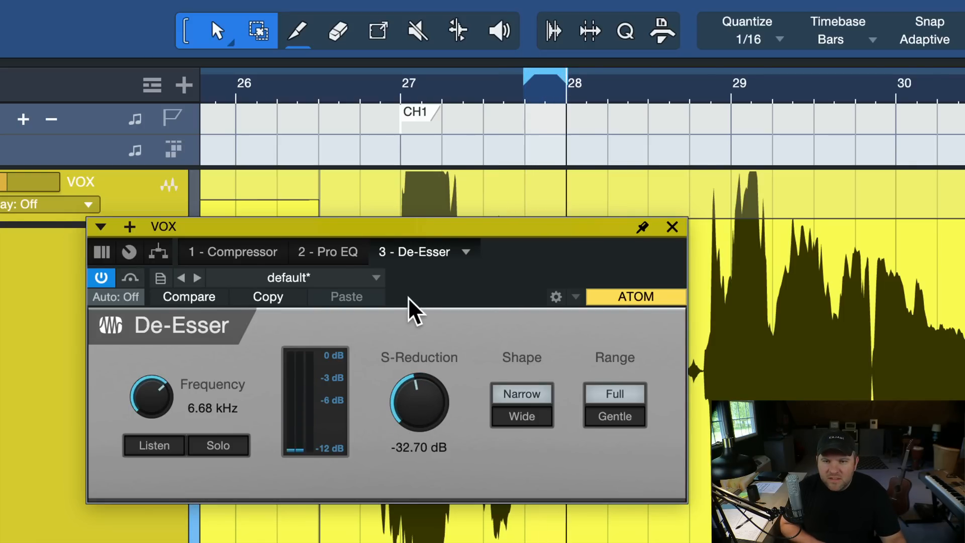
key(space)
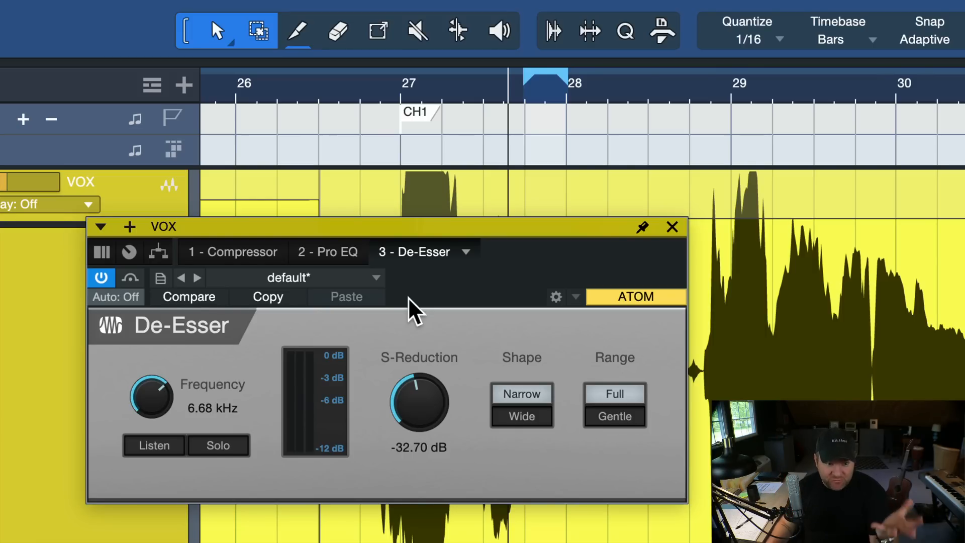
mouse_move(416, 401)
mouse_down()
mouse_move(416, 346)
mouse_move(417, 414)
mouse_up()
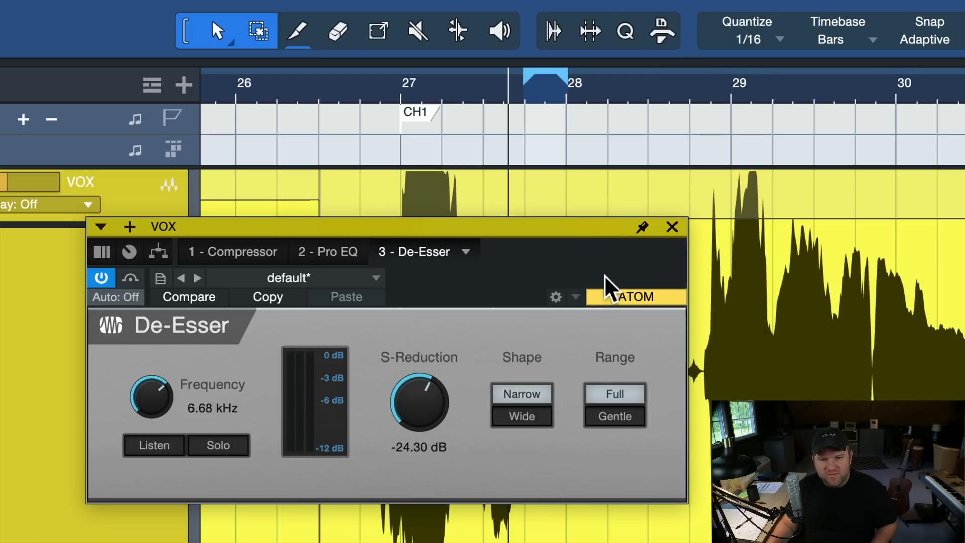
- Close the De-Esser and audition the VOX passage from just before bar 27 without looping
click(672, 227)
click(390, 96)
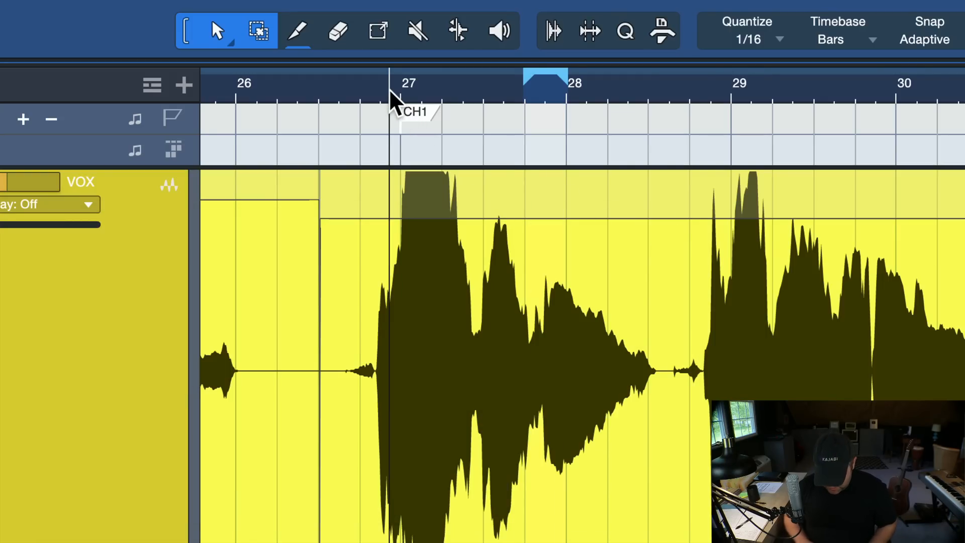
key(space)
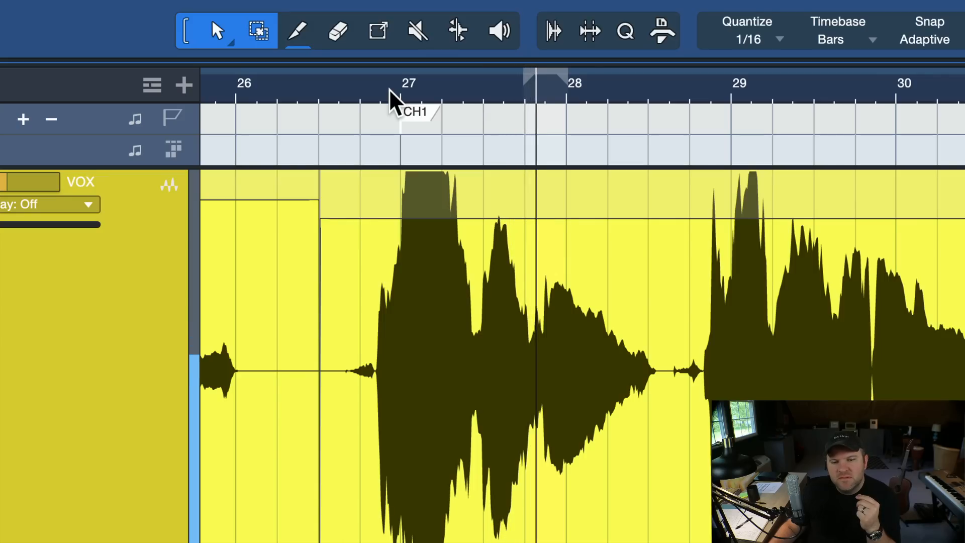
key(space)
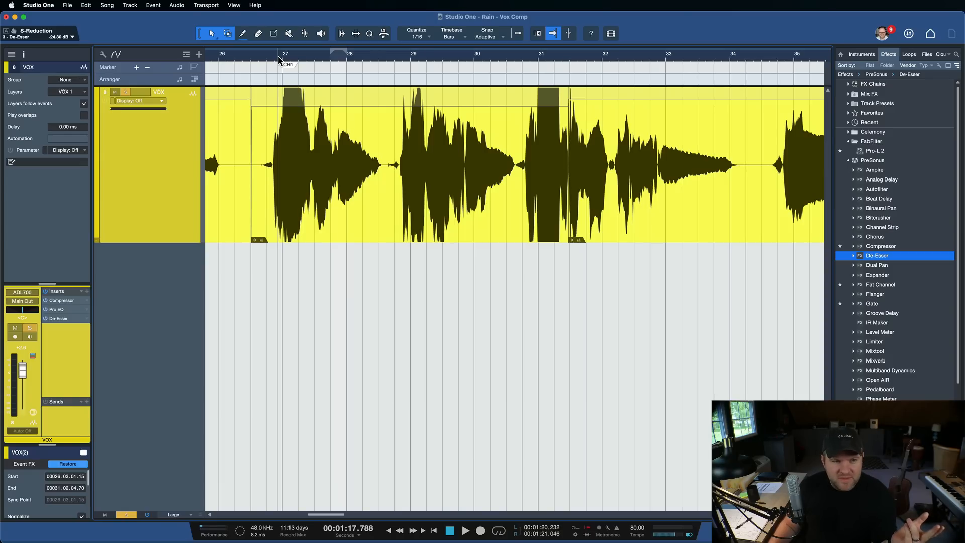
click(275, 54)
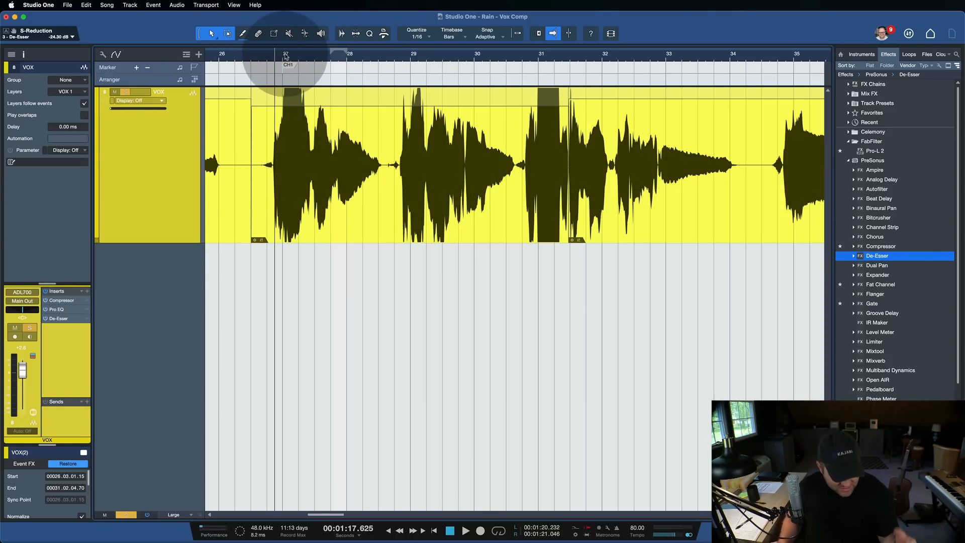
key(space)
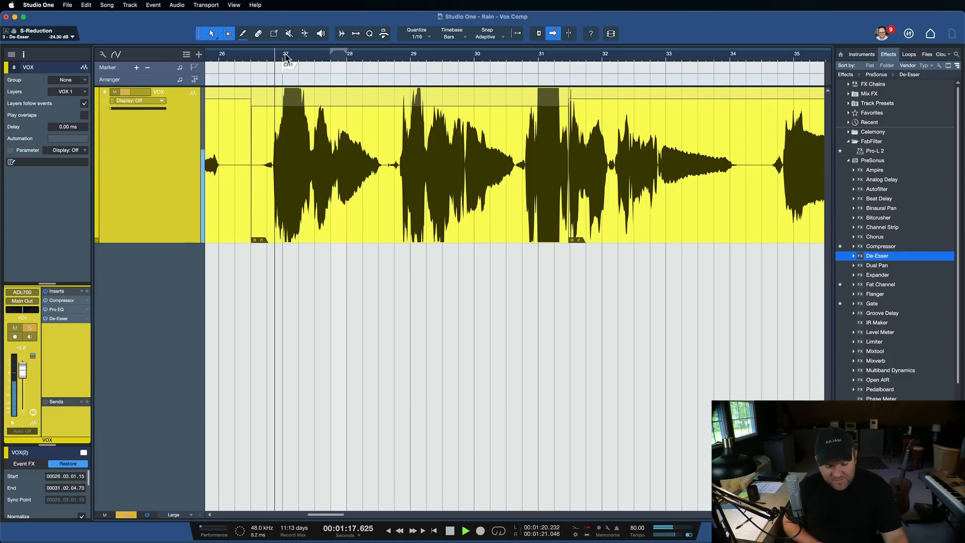